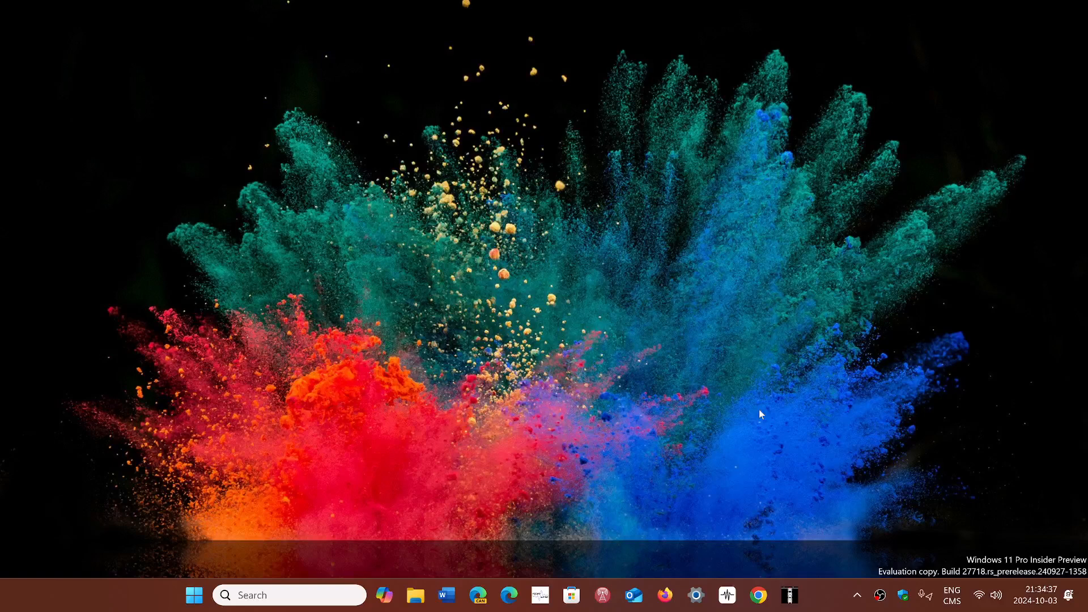
Step: Launch Microsoft Edge from the taskbar so a new browser tab is showing
click(509, 595)
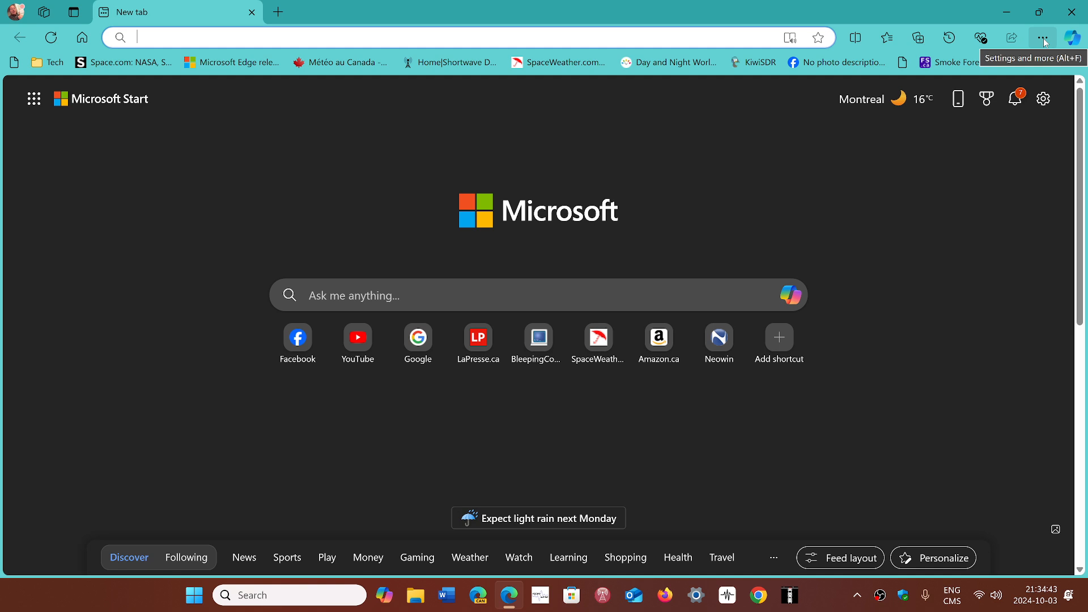
Step: Show About Microsoft Edge confirming version 129.0.2792.79 is up to date
click(1043, 38)
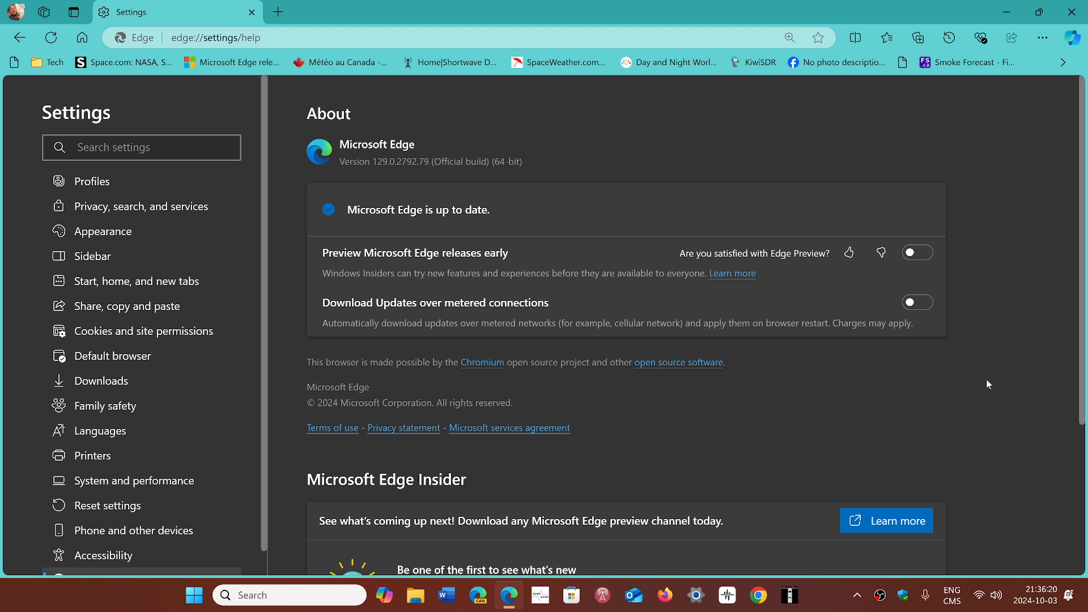
click(825, 600)
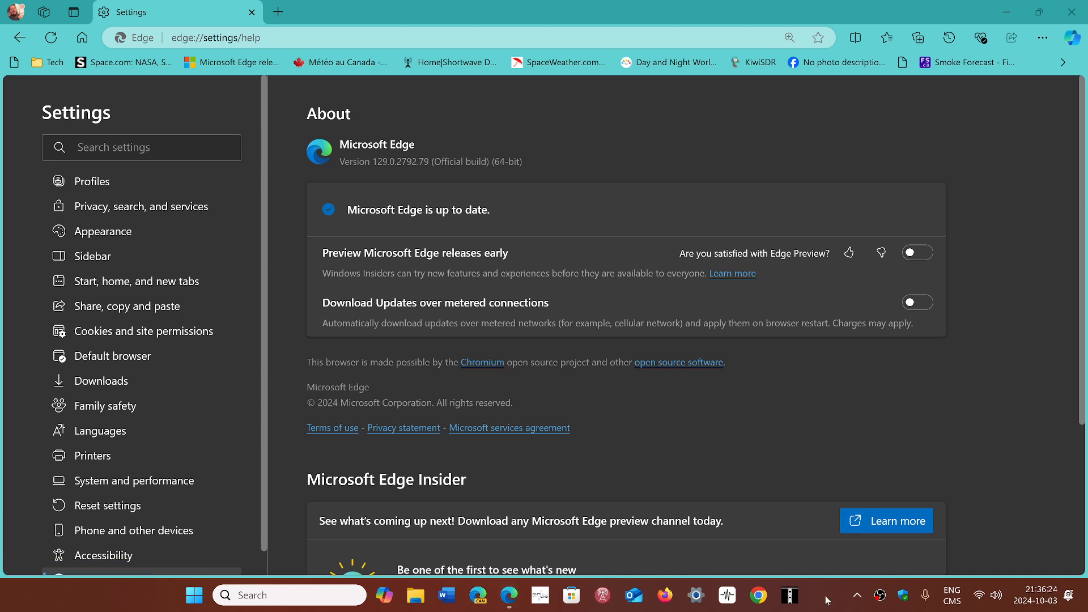